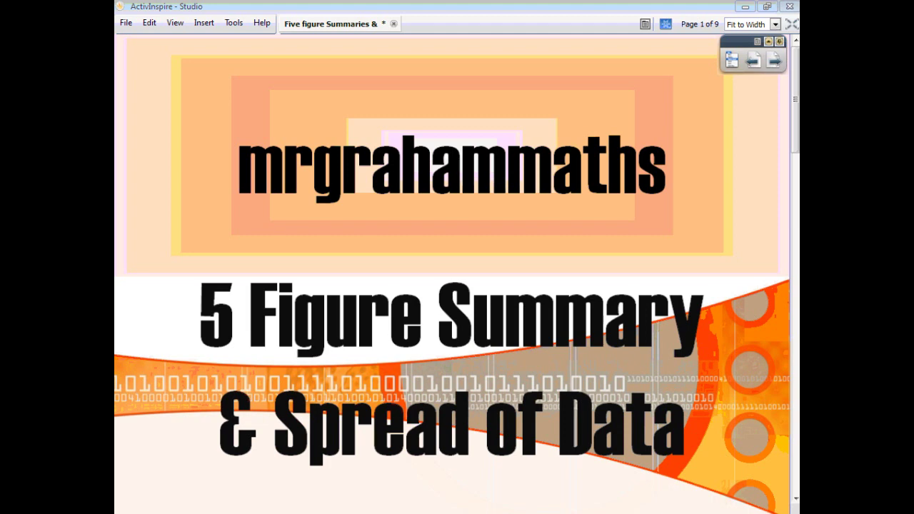
Advance to page 2 of the flipchart and pick the Pen tool from the full toolbox.
left_click(774, 62)
left_click(768, 43)
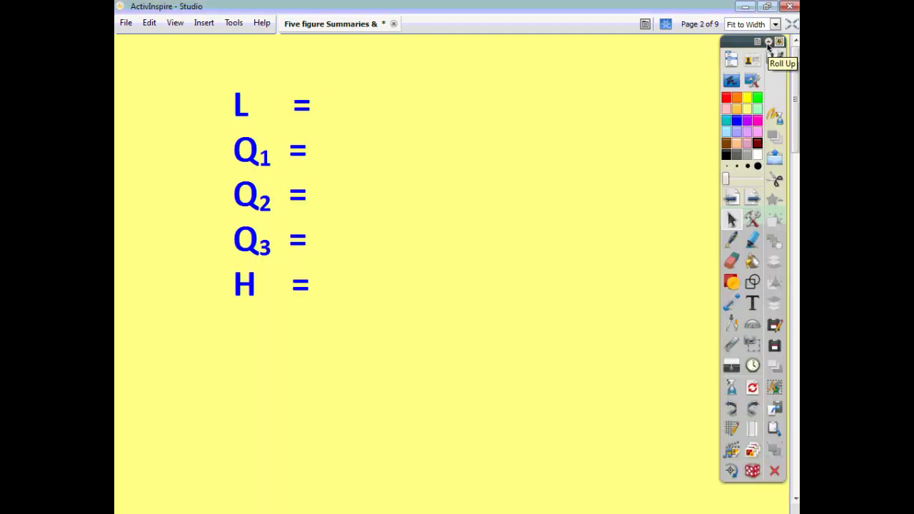
left_click(731, 240)
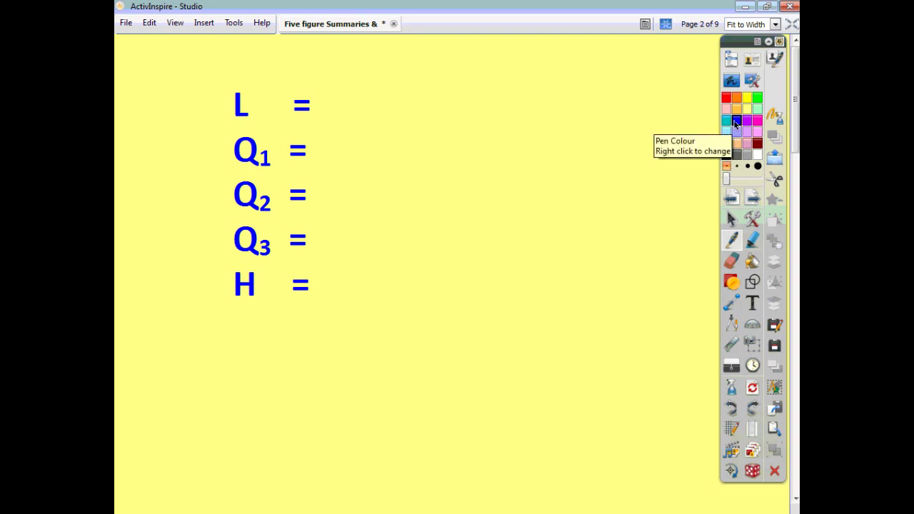
Handwrite Lowest Value, Lower Quartile, Median, Upper Quartile and Highest Value beside L, Q1, Q2, Q3, H, then go to page 3.
left_click_drag(347, 84, 363, 114)
mouse_move(378, 99)
left_mouse_down()
mouse_move(386, 107)
mouse_move(414, 95)
mouse_move(446, 106)
mouse_move(498, 89)
mouse_move(514, 114)
mouse_move(536, 104)
mouse_move(555, 113)
left_mouse_up()
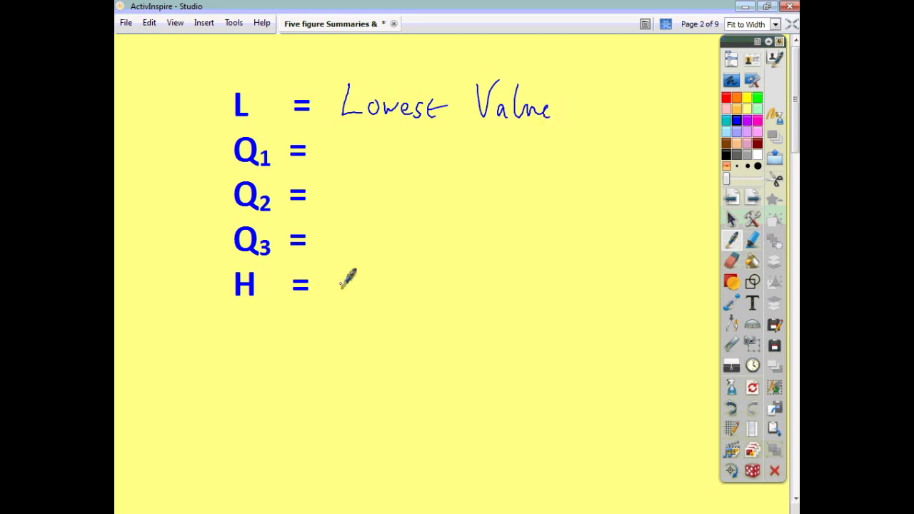
mouse_move(349, 266)
left_mouse_down()
mouse_move(343, 293)
mouse_move(363, 290)
mouse_move(373, 299)
mouse_move(398, 283)
mouse_move(402, 294)
mouse_move(426, 295)
mouse_move(435, 279)
mouse_move(441, 291)
mouse_move(497, 259)
mouse_move(500, 290)
mouse_move(510, 279)
mouse_move(522, 291)
mouse_move(545, 286)
left_mouse_up()
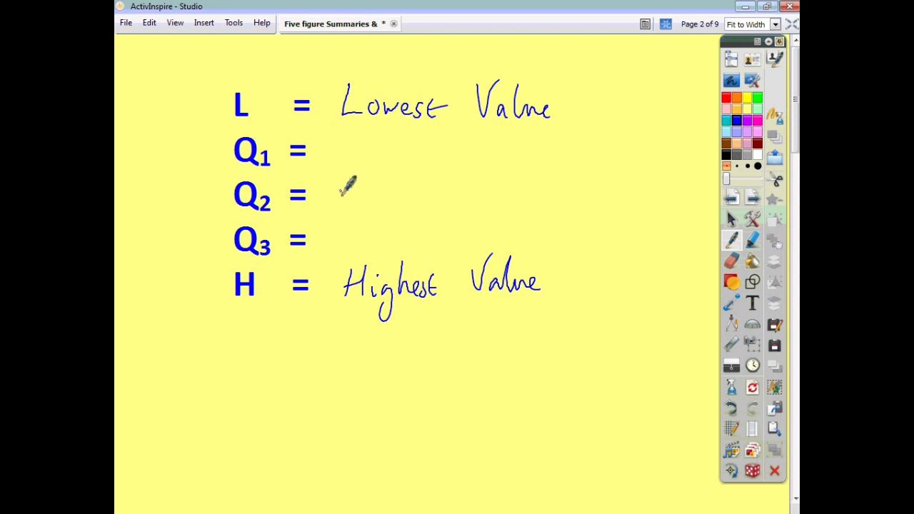
mouse_move(335, 203)
left_mouse_down()
mouse_move(388, 209)
mouse_move(398, 195)
mouse_move(402, 205)
mouse_move(428, 209)
mouse_move(399, 184)
left_mouse_up()
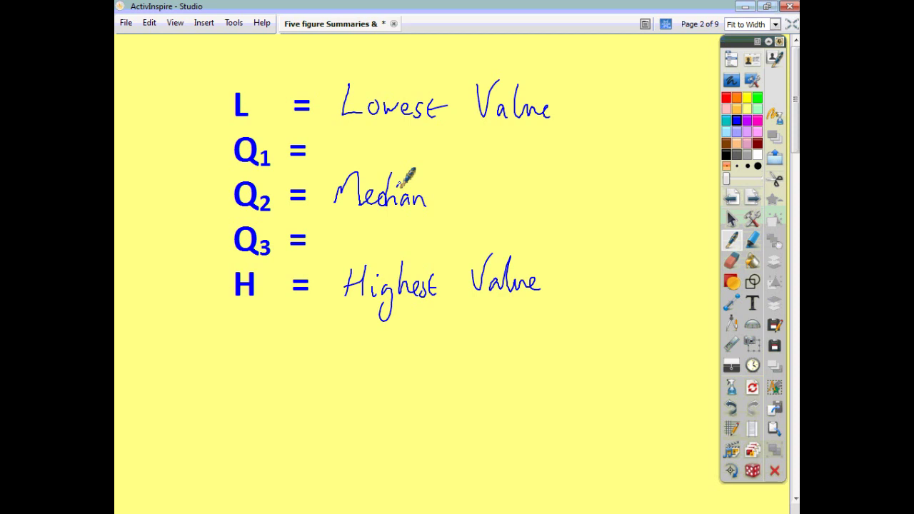
mouse_move(346, 126)
left_mouse_down()
mouse_move(371, 164)
mouse_move(376, 154)
mouse_move(482, 160)
mouse_move(502, 148)
mouse_move(503, 157)
mouse_move(511, 145)
mouse_move(537, 160)
left_mouse_up()
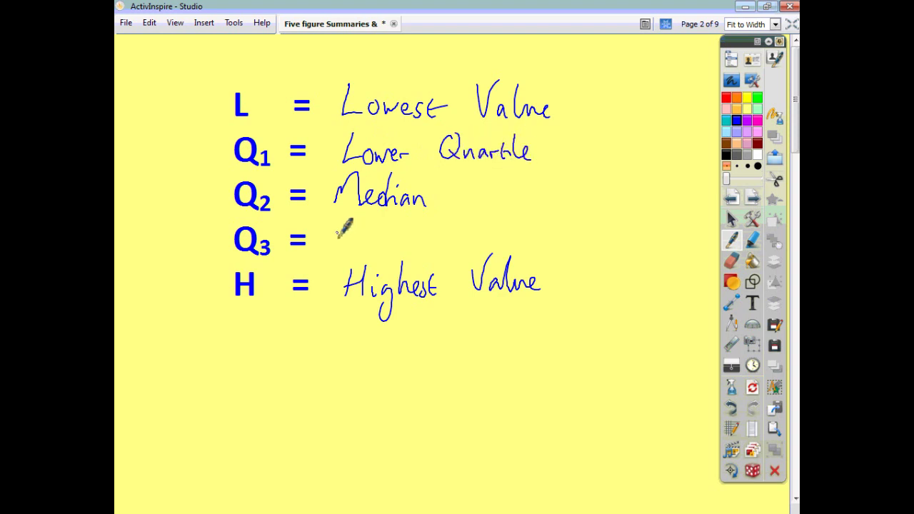
mouse_move(339, 222)
left_mouse_down()
mouse_move(358, 241)
mouse_move(371, 249)
mouse_move(375, 232)
mouse_move(383, 243)
mouse_move(467, 244)
mouse_move(475, 230)
mouse_move(484, 242)
mouse_move(521, 237)
left_mouse_up()
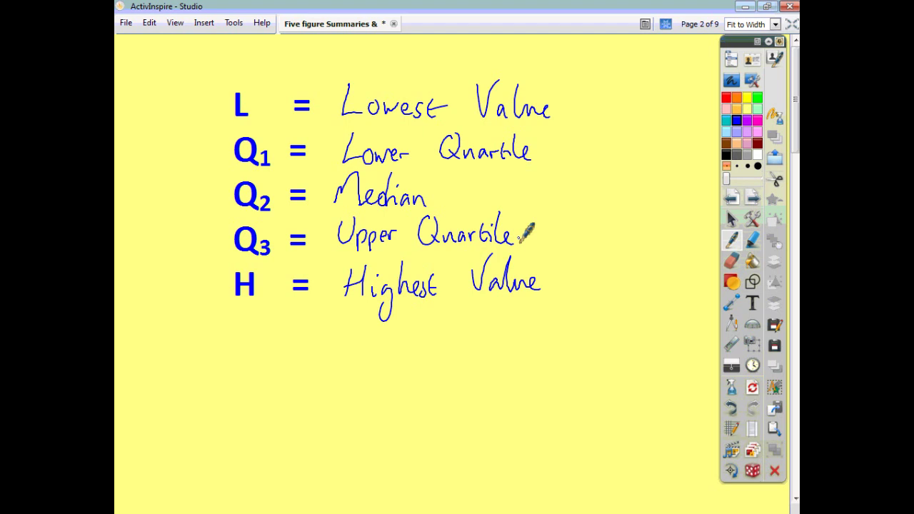
left_click(755, 199)
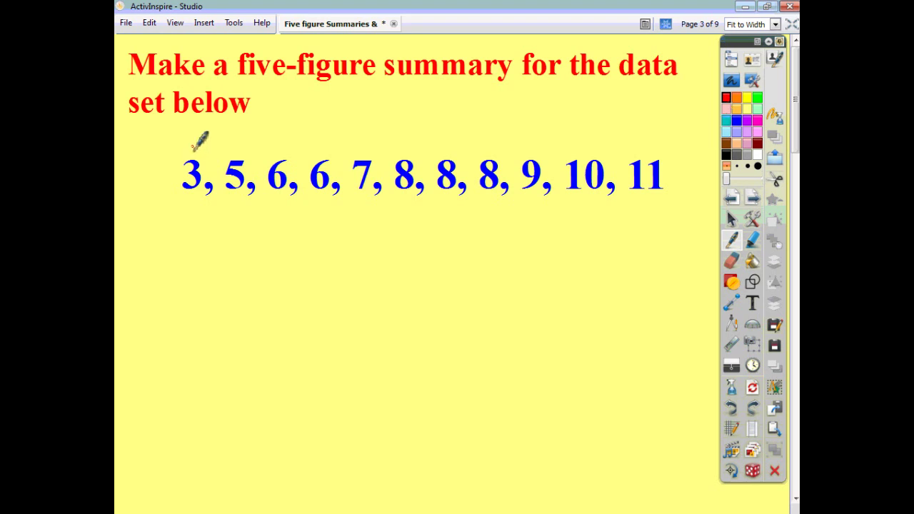
Circle the lowest value 3 and the highest value 11 in red on page 3.
left_click_drag(196, 144, 190, 147)
mouse_move(648, 145)
left_mouse_down()
mouse_move(635, 213)
mouse_move(639, 146)
left_mouse_up()
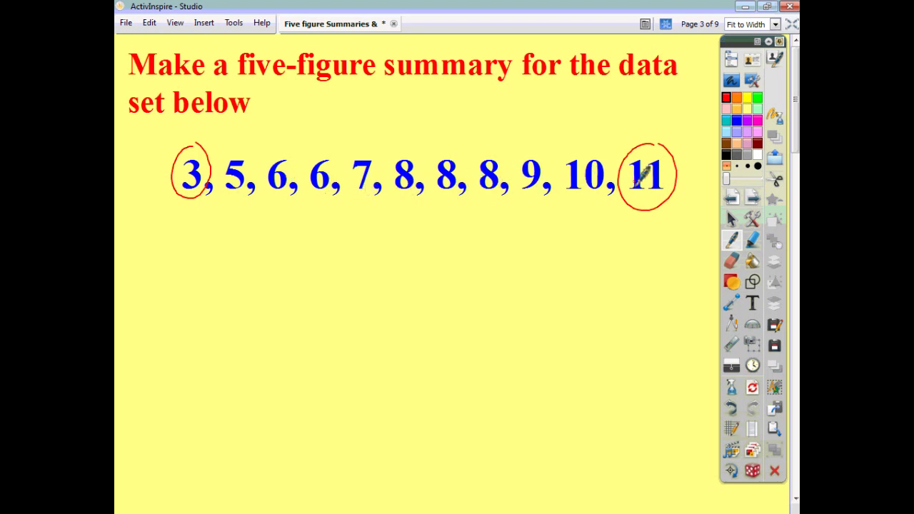
left_click(752, 281)
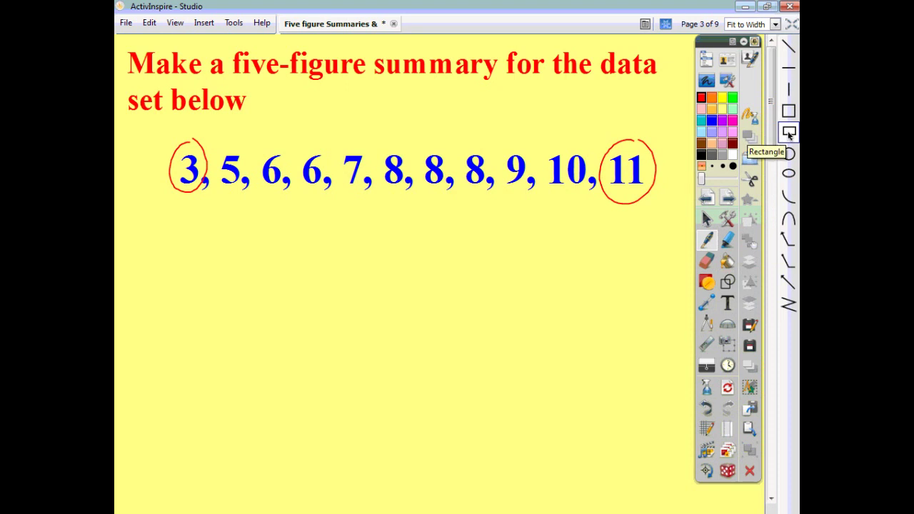
Box the lower half 3, 5, 6, 6, 7 and the upper half 8, 8, 9, 10, 11 with rectangles.
left_click(788, 132)
mouse_move(155, 133)
left_mouse_down()
mouse_move(315, 198)
mouse_move(367, 204)
left_mouse_up()
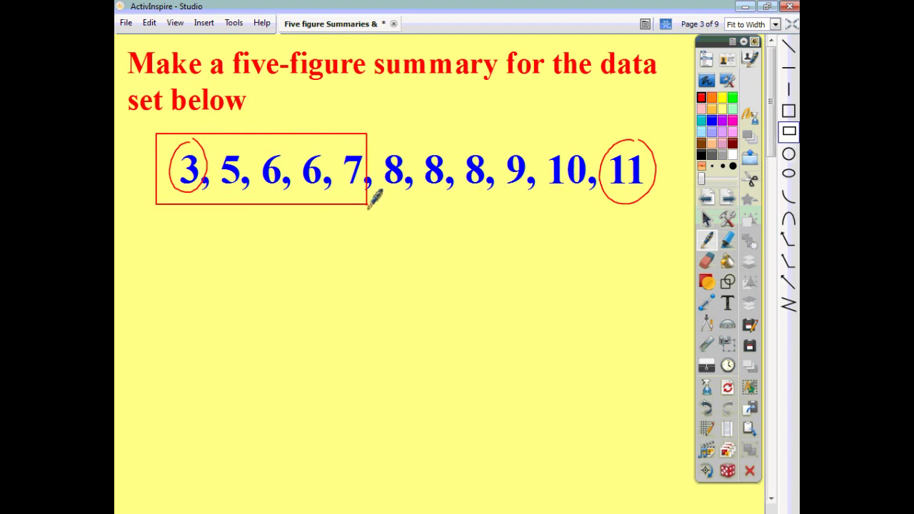
mouse_move(420, 133)
left_mouse_down()
mouse_move(507, 187)
mouse_move(658, 207)
left_mouse_up()
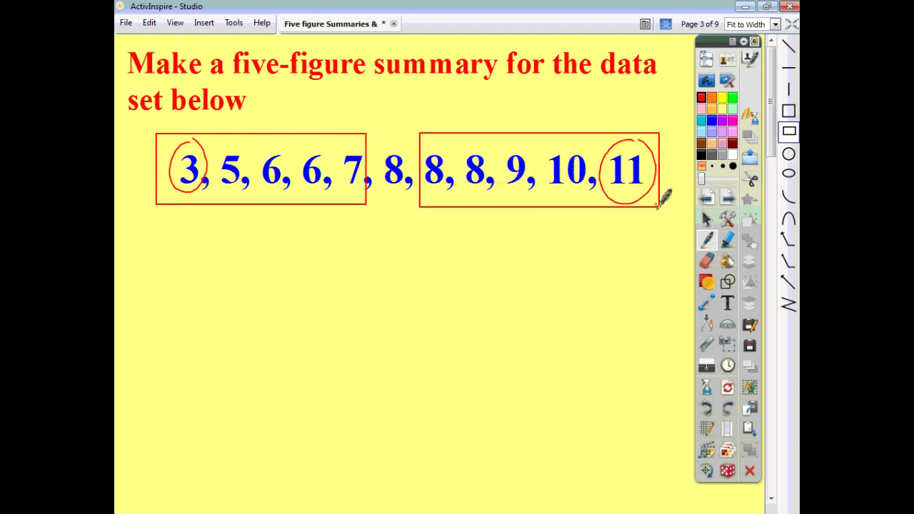
Circle the middle 8 in red and label it Q2 with an arrow.
left_click(706, 237)
mouse_move(406, 142)
left_mouse_down()
mouse_move(418, 187)
mouse_move(405, 143)
left_mouse_up()
mouse_move(400, 250)
left_mouse_down()
mouse_move(404, 220)
mouse_move(412, 230)
mouse_move(398, 230)
left_mouse_up()
mouse_move(397, 263)
left_mouse_down()
mouse_move(404, 283)
mouse_move(421, 284)
left_mouse_up()
Draw labelled arrows marking 11 as H and 3 as L.
left_click_drag(650, 209, 641, 252)
left_click_drag(645, 212, 638, 223)
left_click_drag(645, 213, 650, 223)
left_click_drag(634, 260, 644, 272)
left_click_drag(648, 262, 649, 275)
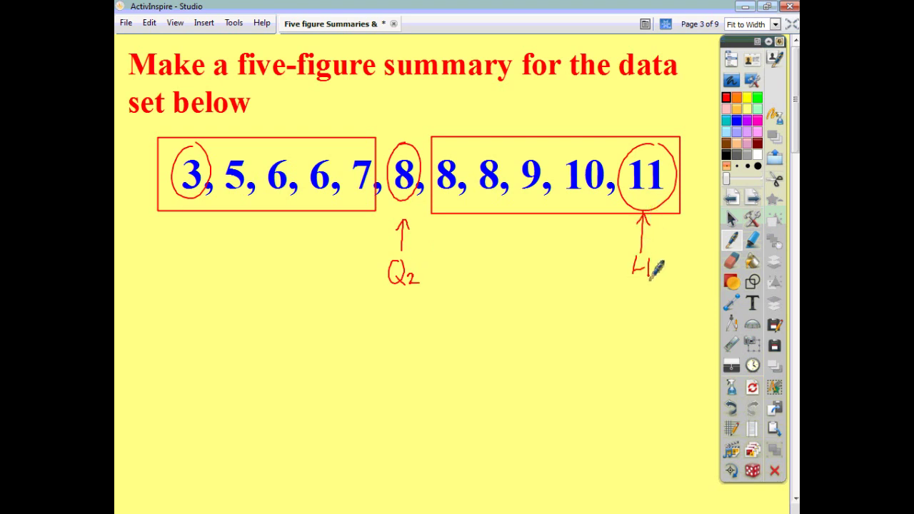
mouse_move(191, 210)
left_mouse_down()
mouse_move(186, 249)
mouse_move(184, 224)
mouse_move(196, 224)
left_mouse_up()
left_click_drag(178, 264, 195, 282)
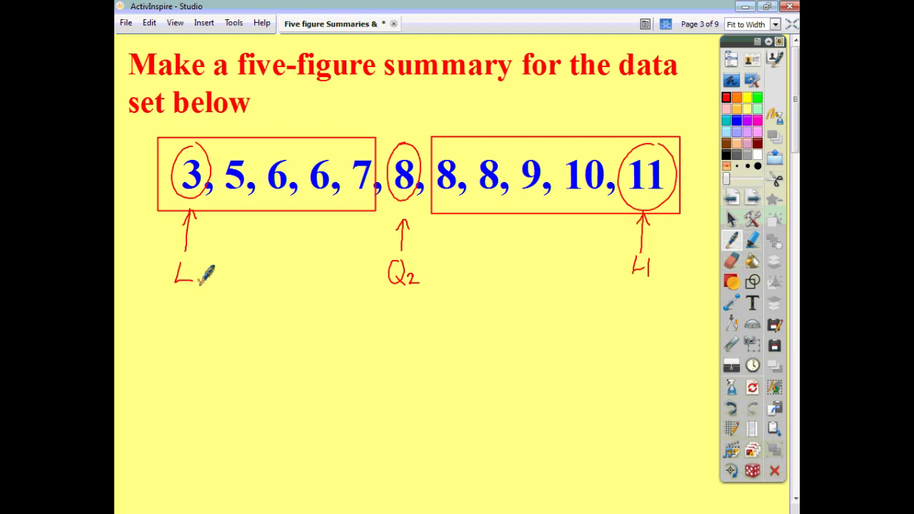
In dark blue, circle 6 and 9 and label them Q1 and Q3 with arrows.
left_click(736, 123)
mouse_move(282, 151)
left_mouse_down()
mouse_move(267, 171)
mouse_move(298, 169)
mouse_move(283, 152)
left_mouse_up()
mouse_move(278, 212)
left_mouse_down()
mouse_move(274, 251)
mouse_move(282, 224)
left_mouse_up()
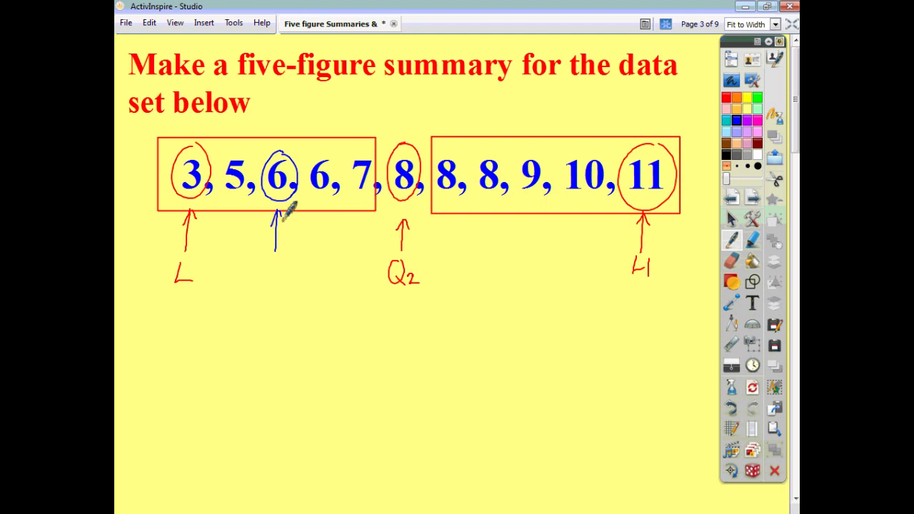
left_click_drag(275, 260, 277, 284)
left_click_drag(281, 280, 281, 285)
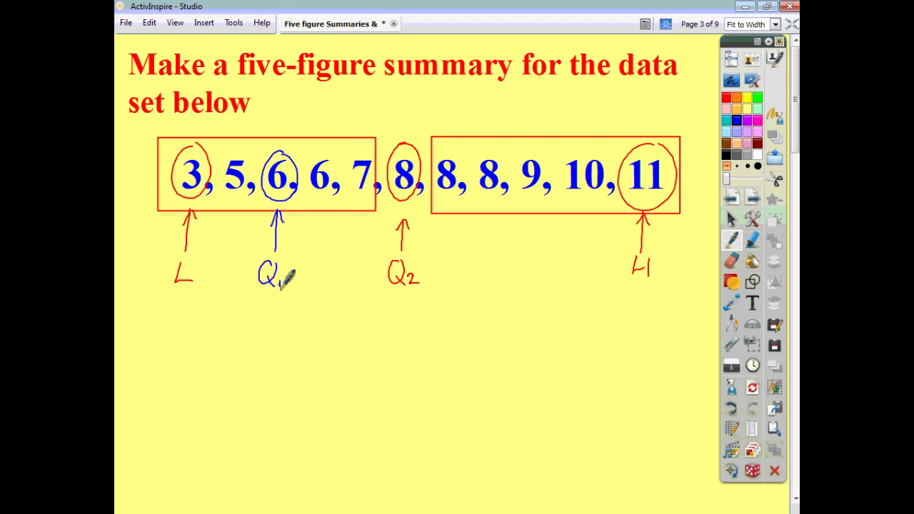
mouse_move(530, 207)
left_mouse_down()
mouse_move(530, 245)
mouse_move(525, 220)
mouse_move(538, 212)
left_mouse_up()
left_click_drag(540, 148, 549, 152)
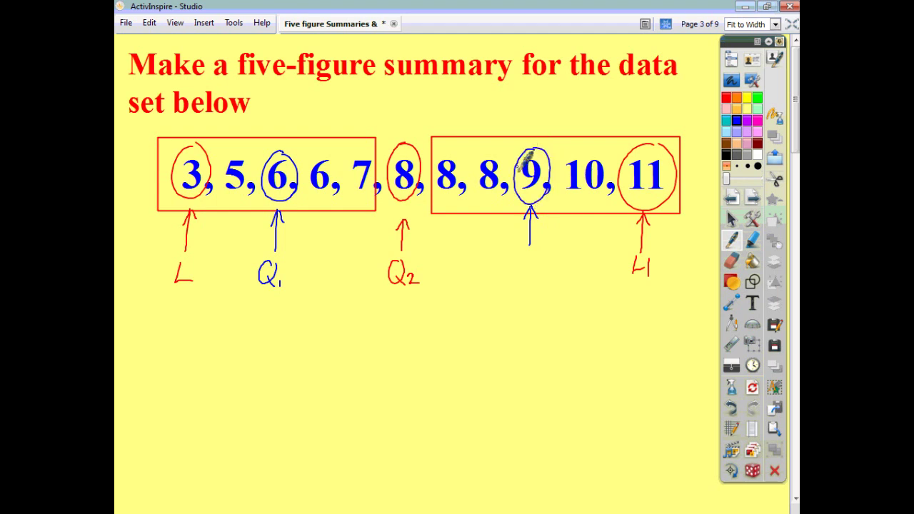
left_click_drag(527, 257, 536, 283)
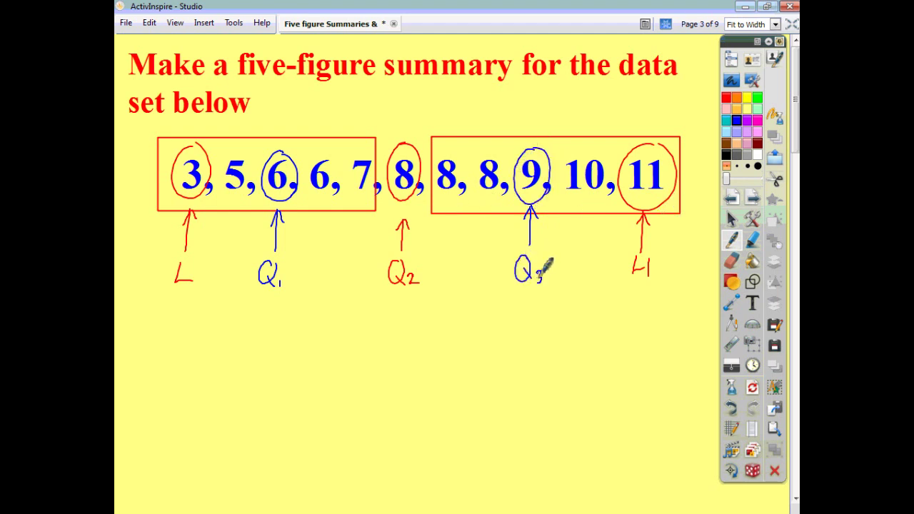
Handwrite 5FS = 3,6,8,9,11 below the labels.
left_click_drag(275, 312, 252, 342)
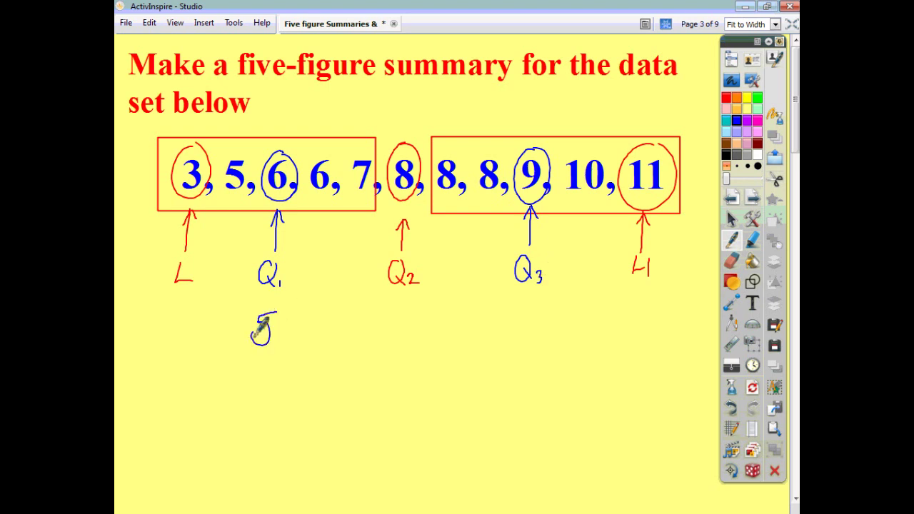
left_click_drag(286, 316, 285, 345)
mouse_move(285, 316)
left_mouse_down()
mouse_move(299, 314)
mouse_move(306, 341)
left_mouse_up()
left_click_drag(338, 327, 352, 335)
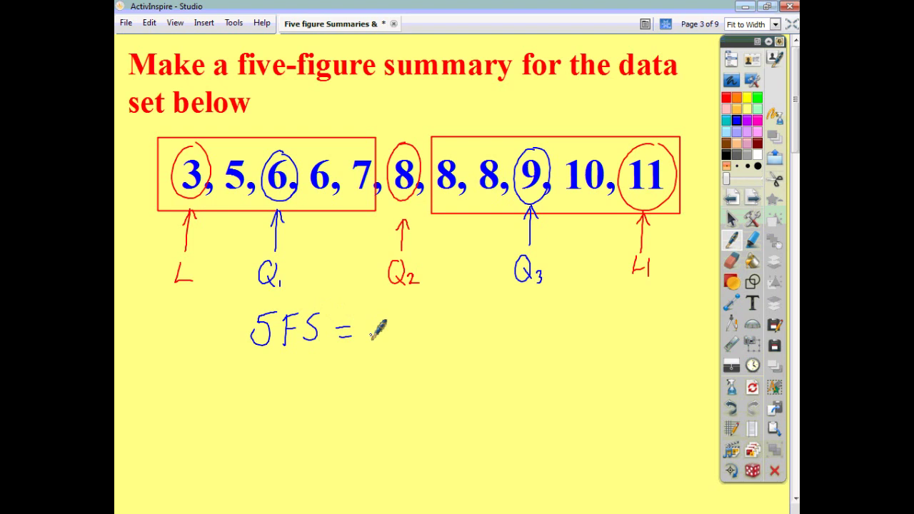
mouse_move(380, 316)
left_mouse_down()
mouse_move(380, 338)
mouse_move(402, 342)
left_mouse_up()
mouse_move(429, 315)
left_mouse_down()
mouse_move(419, 331)
mouse_move(435, 343)
left_mouse_up()
mouse_move(466, 317)
left_mouse_down()
mouse_move(481, 334)
mouse_move(504, 316)
mouse_move(515, 348)
left_mouse_up()
mouse_move(534, 314)
left_mouse_down()
mouse_move(534, 345)
mouse_move(547, 344)
left_mouse_up()
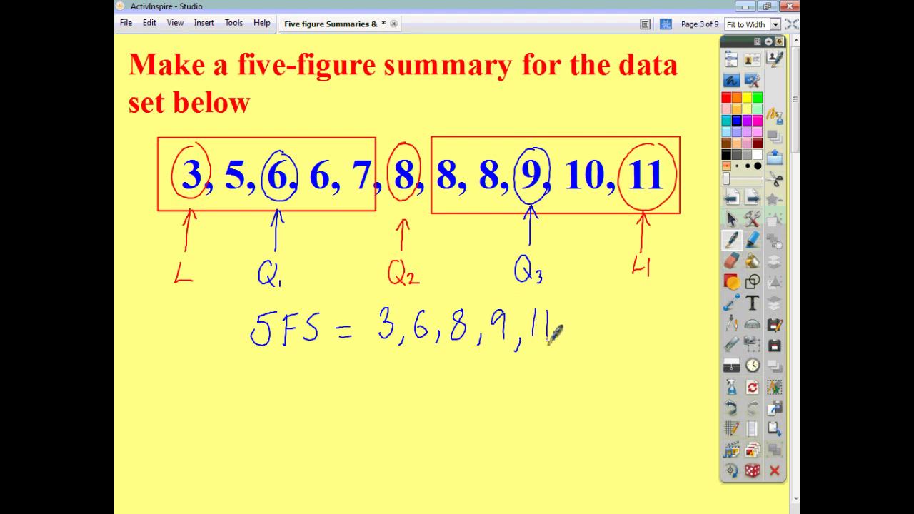
left_click(753, 282)
left_click(789, 70)
Underline 5FS = 3,6,8,9,11 with a straight line and move to page 4.
left_click_drag(353, 341, 603, 341)
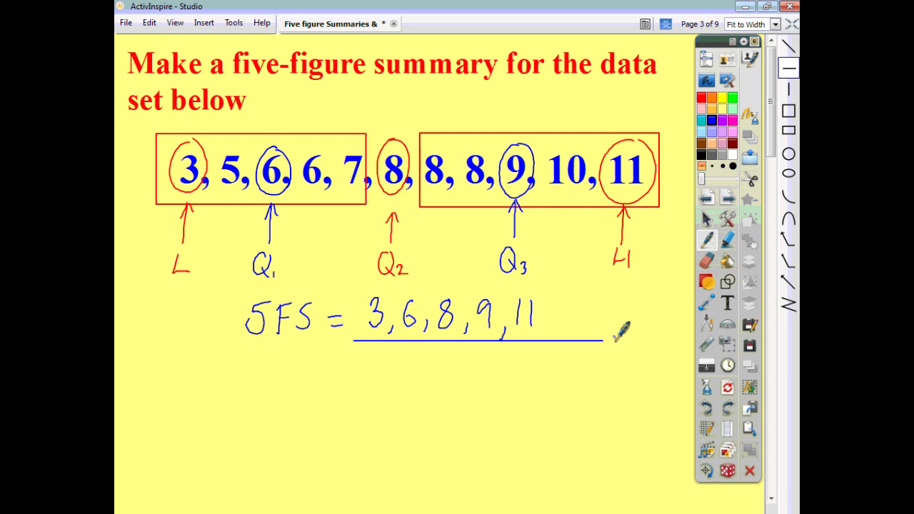
left_click(728, 198)
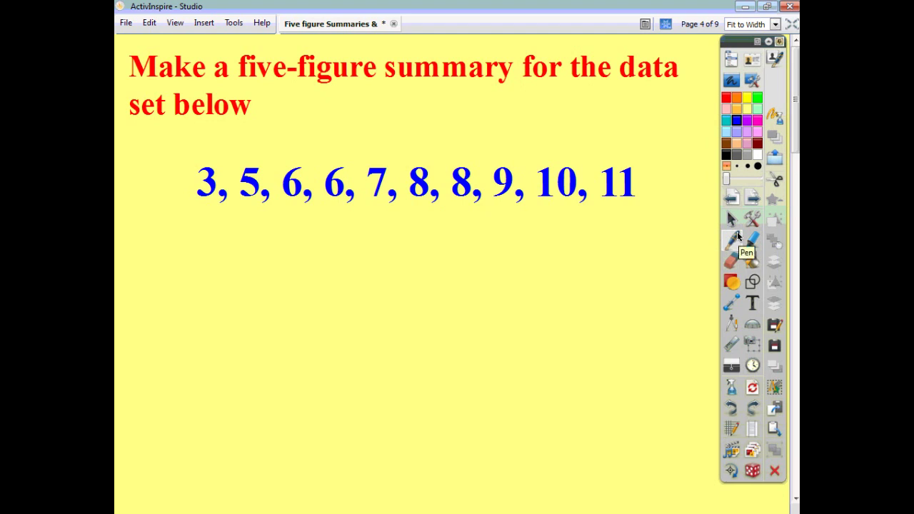
With the red pen, circle the lowest value 3 and the highest value 11.
left_click(737, 237)
left_click(727, 97)
mouse_move(209, 150)
left_mouse_down()
mouse_move(215, 211)
mouse_move(210, 150)
left_mouse_up()
left_click_drag(614, 150, 618, 152)
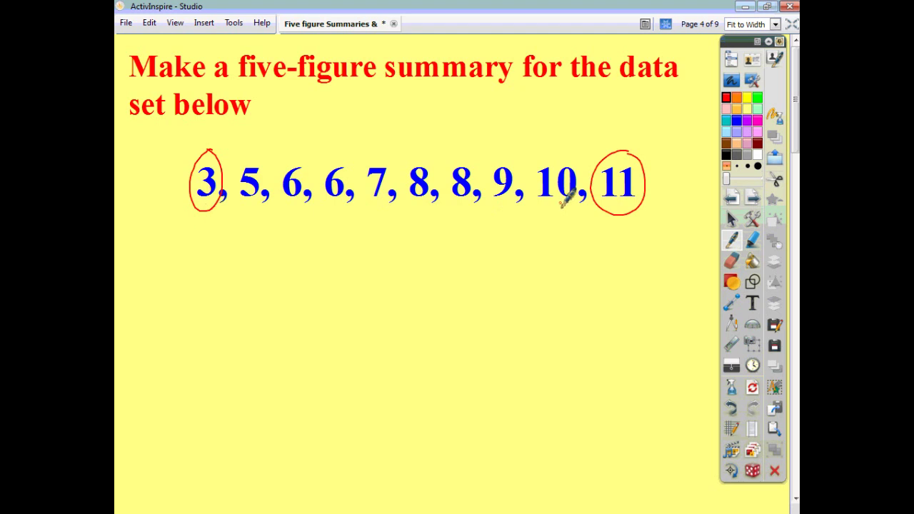
Box the lower half 3–7 and the upper half 8–11 with rectangles.
left_click(752, 282)
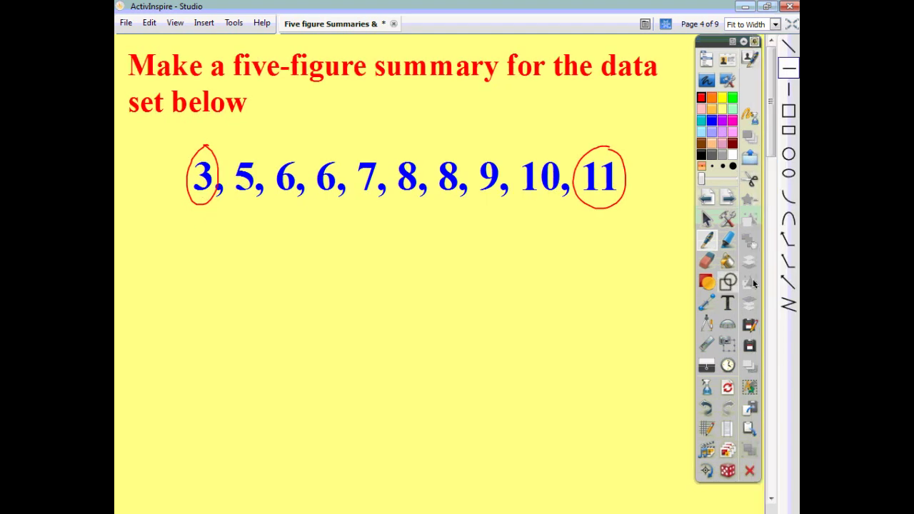
left_click(789, 132)
left_click_drag(172, 141, 386, 212)
left_click_drag(391, 141, 631, 215)
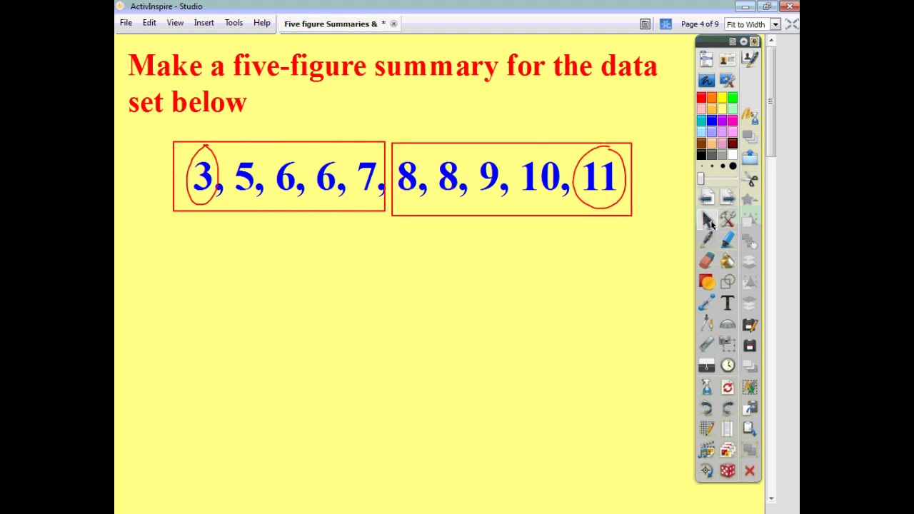
left_click(706, 240)
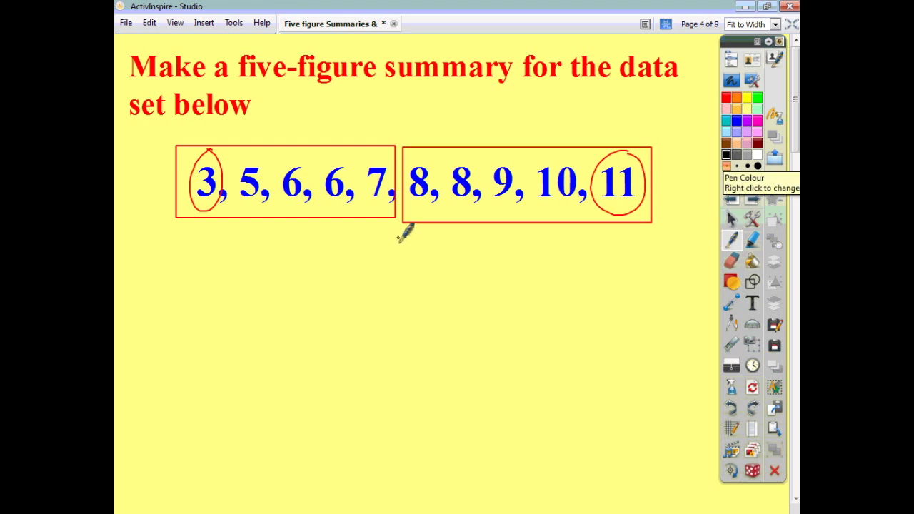
Add arrows labelling Q2 = 7.5 between the halves, L at 3 and H at 11.
mouse_move(396, 261)
left_mouse_down()
mouse_move(396, 223)
mouse_move(402, 240)
left_mouse_up()
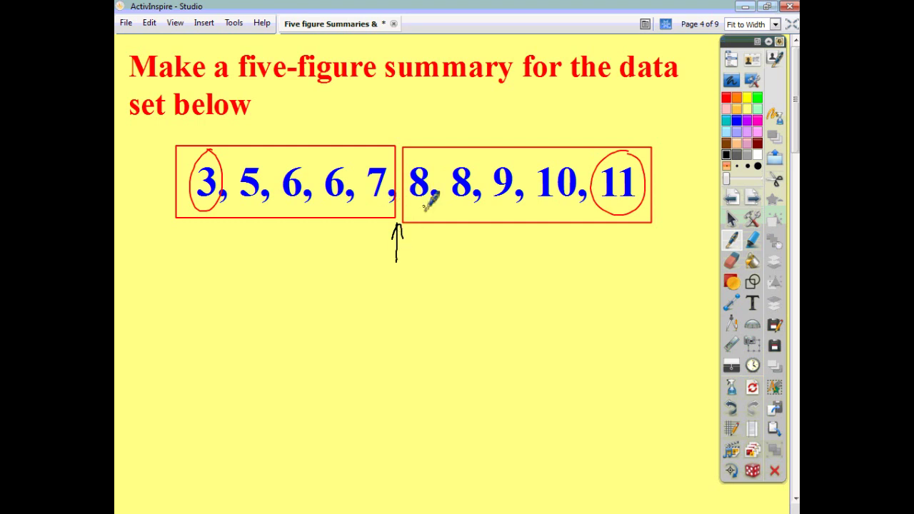
mouse_move(376, 269)
left_mouse_down()
mouse_move(391, 295)
mouse_move(424, 278)
mouse_move(431, 287)
mouse_move(440, 272)
mouse_move(444, 297)
mouse_move(453, 267)
left_mouse_up()
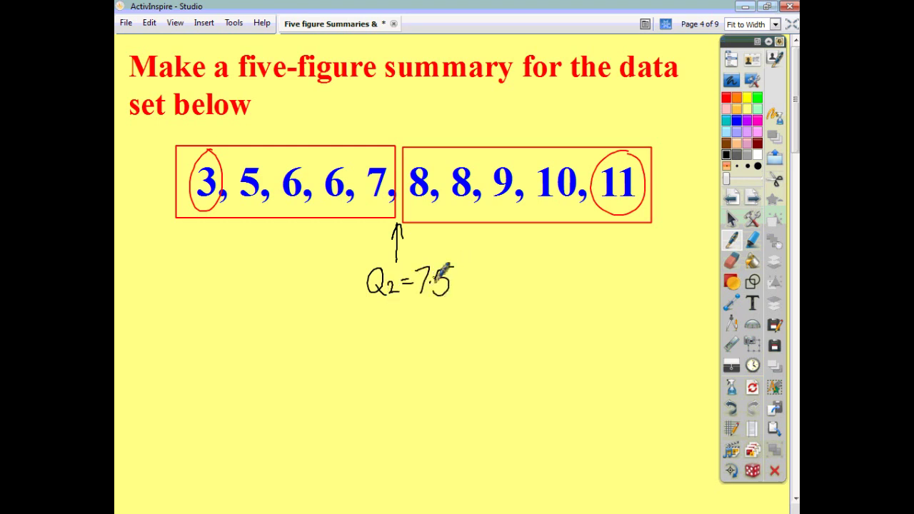
mouse_move(194, 234)
left_mouse_down()
mouse_move(194, 264)
mouse_move(204, 238)
left_mouse_up()
left_click_drag(184, 272, 200, 294)
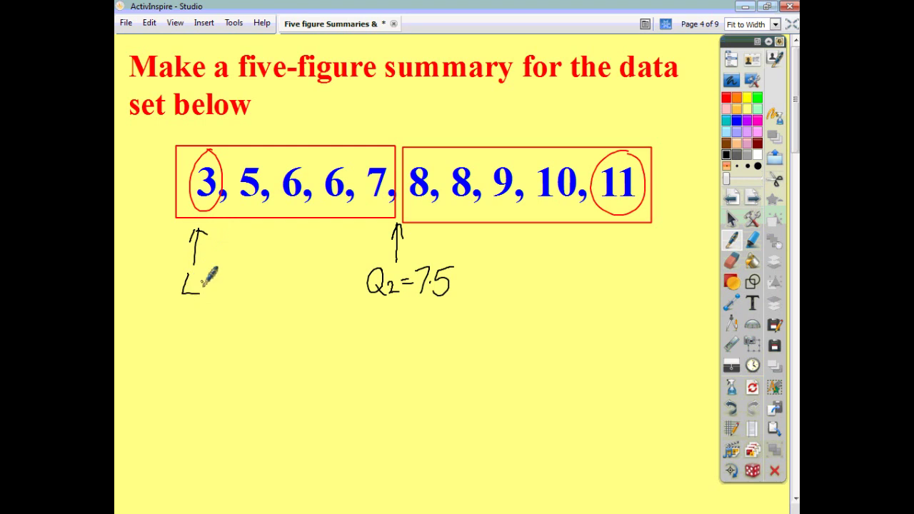
mouse_move(618, 230)
left_mouse_down()
mouse_move(617, 263)
mouse_move(626, 243)
mouse_move(606, 287)
mouse_move(620, 277)
left_mouse_up()
left_click_drag(619, 269, 620, 290)
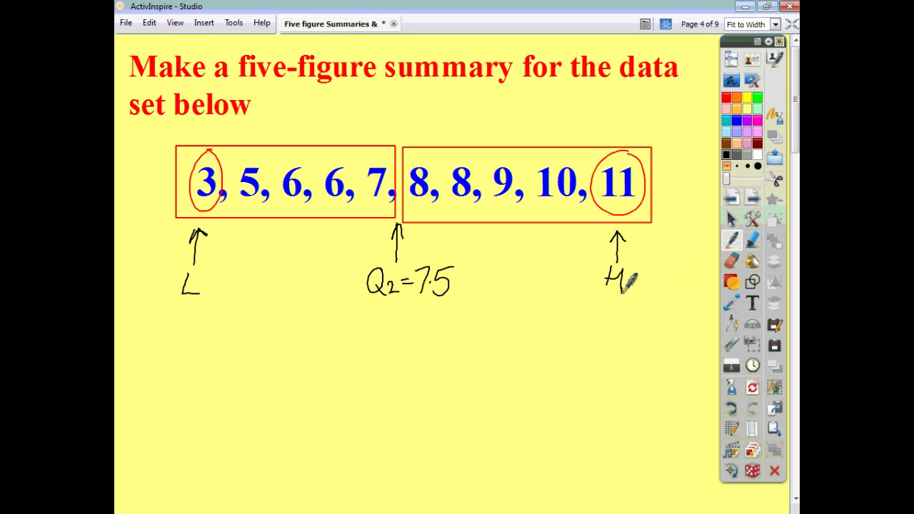
Circle 6 and 9 and mark them Q1 and Q3 with arrows.
mouse_move(293, 158)
left_mouse_down()
mouse_move(310, 185)
mouse_move(289, 170)
left_mouse_up()
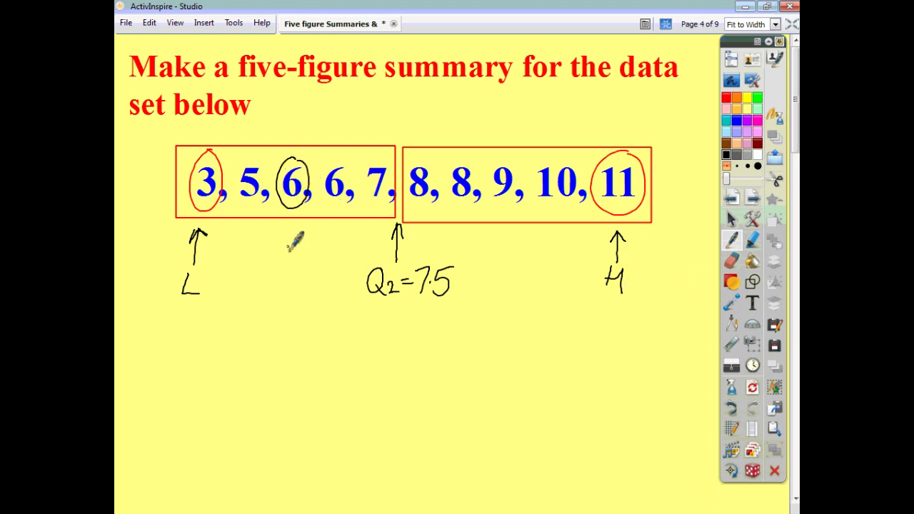
mouse_move(284, 269)
left_mouse_down()
mouse_move(290, 227)
mouse_move(286, 299)
left_mouse_up()
mouse_move(509, 159)
left_mouse_down()
mouse_move(519, 202)
mouse_move(513, 161)
left_mouse_up()
left_click_drag(503, 218, 504, 280)
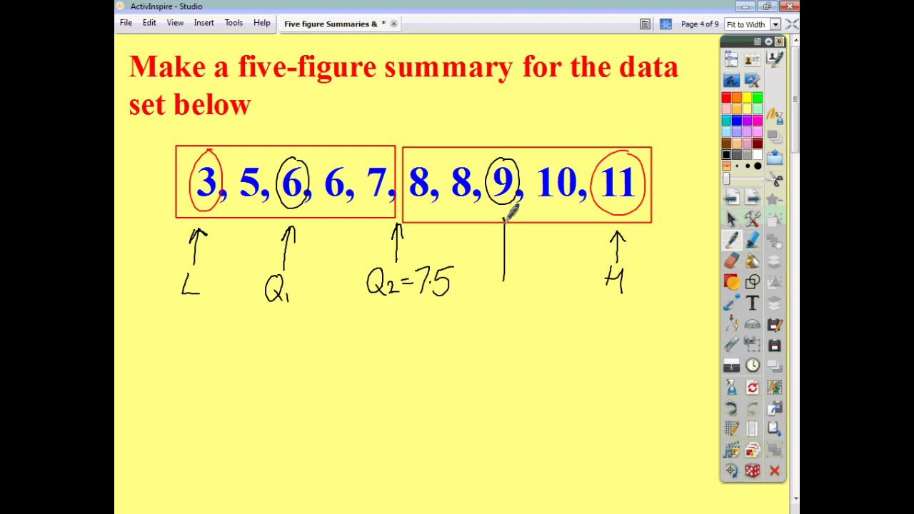
left_click_drag(499, 228, 511, 229)
left_click_drag(504, 285, 515, 300)
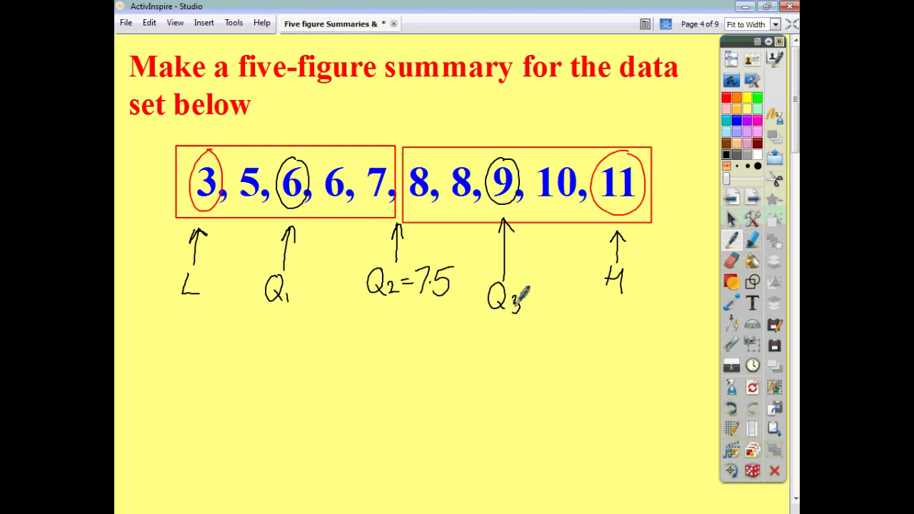
Handwrite the summary 5FS = 3, 6, 7.5, 9, 11 below the labels.
left_click_drag(262, 334, 251, 366)
mouse_move(264, 335)
left_mouse_down()
mouse_move(283, 336)
mouse_move(279, 365)
left_mouse_up()
mouse_move(279, 336)
left_mouse_down()
mouse_move(286, 359)
mouse_move(297, 334)
mouse_move(301, 348)
mouse_move(350, 349)
left_mouse_up()
left_click_drag(337, 358, 392, 362)
mouse_move(420, 333)
left_mouse_down()
mouse_move(411, 350)
mouse_move(435, 364)
mouse_move(483, 359)
left_mouse_up()
left_click(482, 350)
mouse_move(486, 336)
left_mouse_down()
mouse_move(502, 362)
mouse_move(531, 339)
mouse_move(524, 347)
mouse_move(539, 348)
mouse_move(561, 357)
left_mouse_up()
left_click_drag(572, 335, 571, 356)
Underline the summary with a horizontal line and move to page 5.
left_click(752, 282)
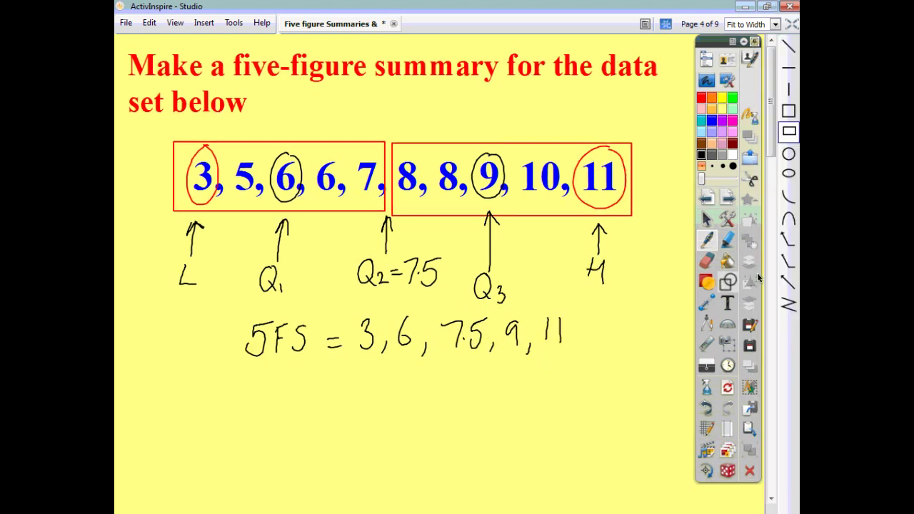
left_click(790, 73)
left_click_drag(352, 368, 605, 369)
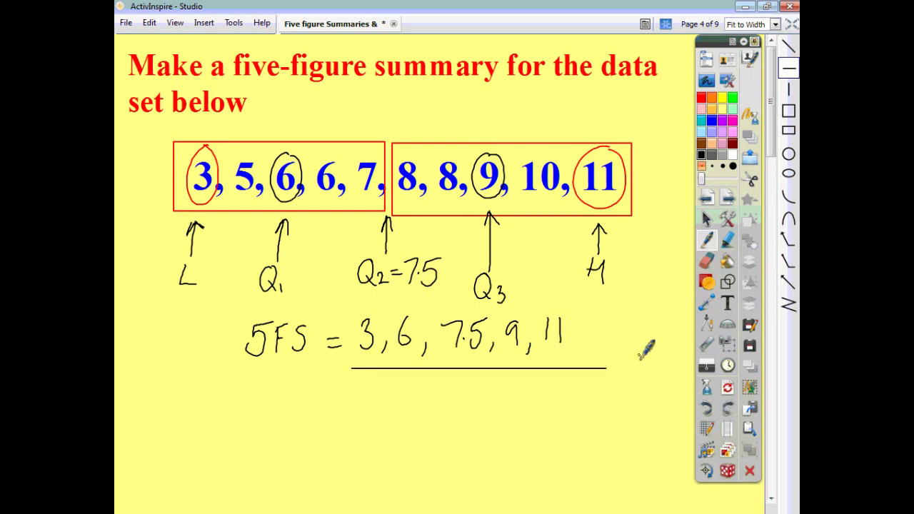
left_click(727, 199)
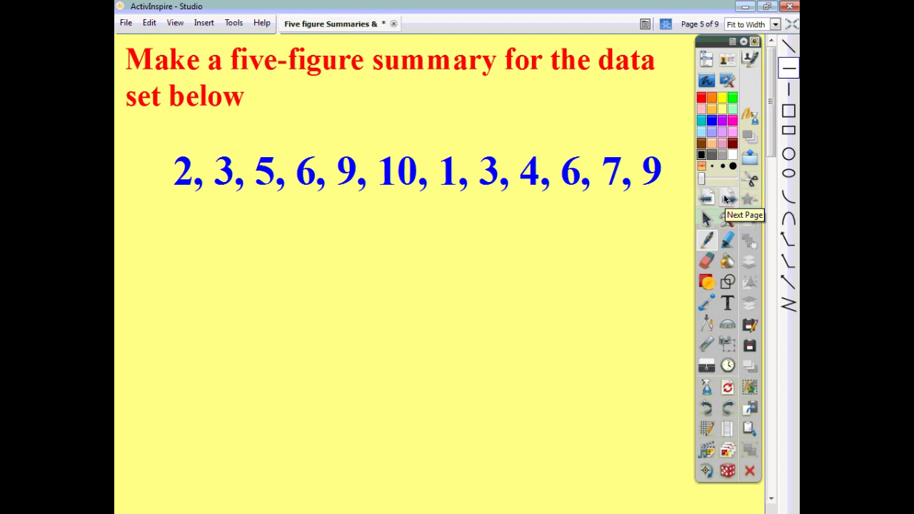
In red, cross out the 1, 2 and 3s and write 1, 2, 3, 3 in order.
left_click(706, 240)
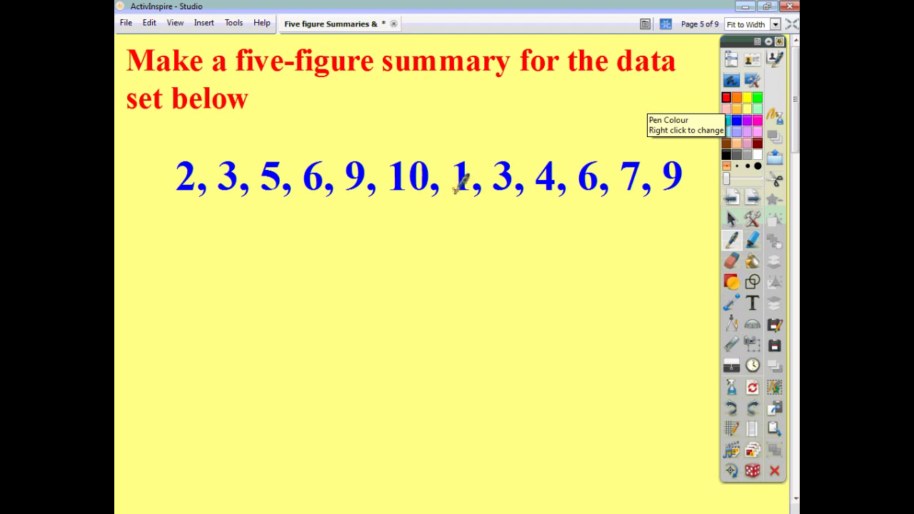
left_click_drag(449, 196, 482, 152)
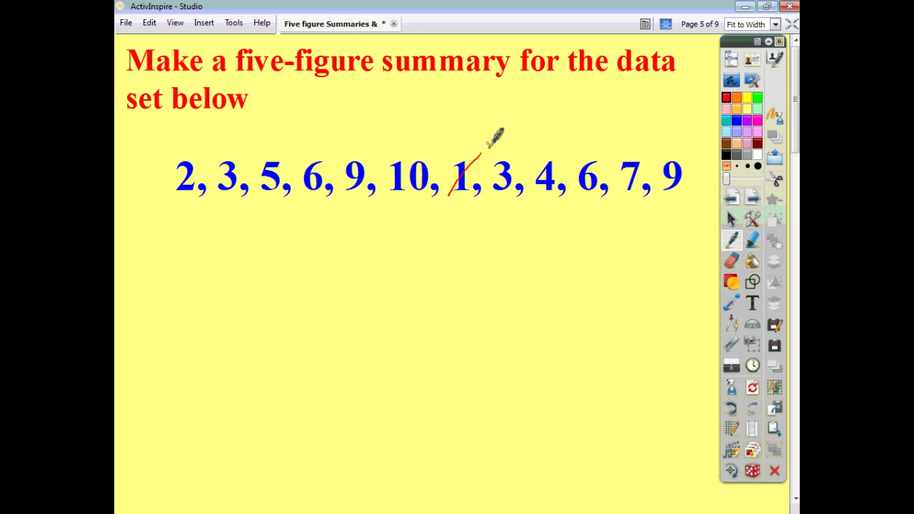
left_click_drag(165, 198, 215, 149)
left_click_drag(216, 194, 274, 141)
left_click_drag(484, 194, 527, 153)
left_click_drag(180, 240, 179, 270)
mouse_move(226, 243)
left_mouse_down()
mouse_move(227, 272)
mouse_move(249, 270)
left_mouse_up()
left_click_drag(277, 241, 284, 273)
mouse_move(326, 240)
left_mouse_down()
mouse_move(335, 254)
mouse_move(321, 269)
left_mouse_up()
Cross out the 4, 5 and 6s and continue the ordered list with 4, 5, 6, 6.
left_click_drag(535, 196, 569, 150)
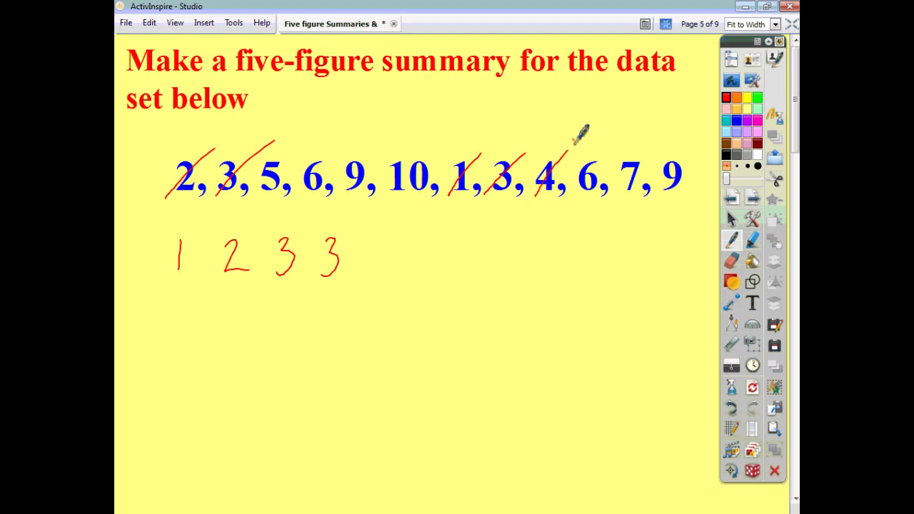
left_click_drag(253, 194, 300, 140)
left_click_drag(298, 204, 352, 143)
left_click_drag(578, 195, 611, 151)
mouse_move(372, 238)
left_mouse_down()
mouse_move(389, 265)
mouse_move(385, 273)
left_mouse_up()
left_click_drag(427, 240, 422, 273)
left_click_drag(483, 237, 485, 264)
left_click_drag(523, 240, 514, 268)
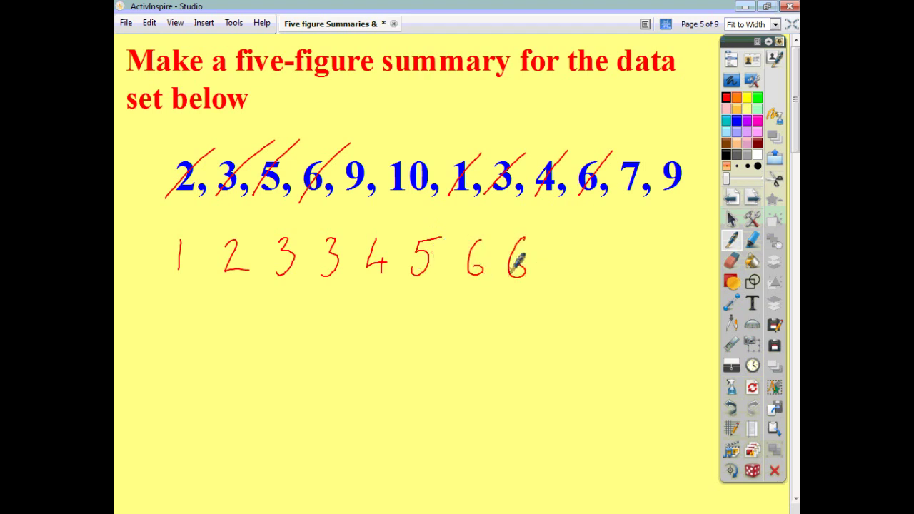
Cross out the 7, 9s and 10 and finish the list with 7, 9, 9, 10.
left_click_drag(618, 194, 652, 150)
left_click_drag(663, 194, 696, 157)
left_click_drag(339, 197, 384, 140)
left_click_drag(389, 198, 452, 146)
left_click_drag(562, 243, 571, 274)
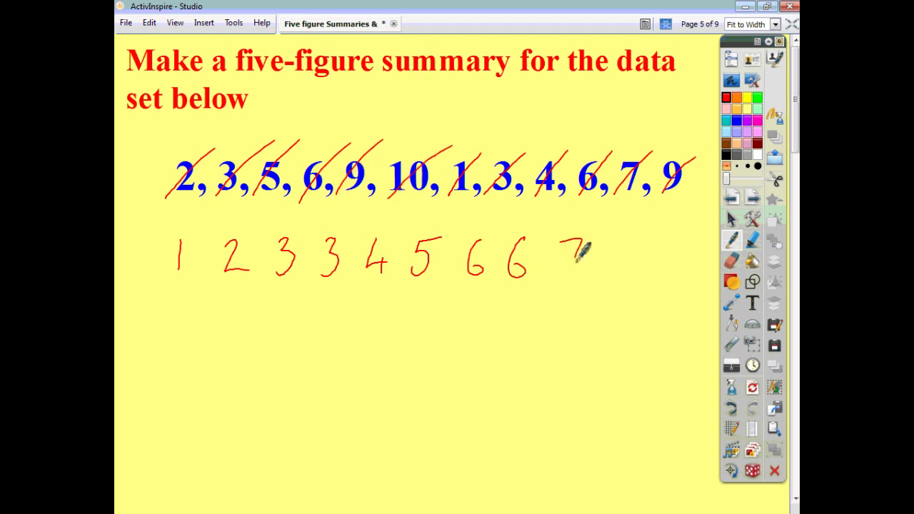
left_click_drag(616, 245, 615, 277)
left_click_drag(654, 244, 655, 273)
mouse_move(688, 245)
left_mouse_down()
mouse_move(684, 275)
mouse_move(702, 247)
left_mouse_up()
Add commas between the ordered values and circle the smallest 1 and largest 10.
mouse_move(667, 277)
left_mouse_down()
mouse_move(663, 287)
mouse_move(627, 287)
left_mouse_up()
mouse_move(593, 275)
left_mouse_down()
mouse_move(538, 289)
mouse_move(488, 286)
left_mouse_up()
mouse_move(445, 277)
left_mouse_down()
mouse_move(440, 287)
mouse_move(344, 286)
left_mouse_up()
mouse_move(301, 278)
left_mouse_down()
mouse_move(295, 288)
mouse_move(252, 286)
left_mouse_up()
left_click_drag(214, 261, 209, 271)
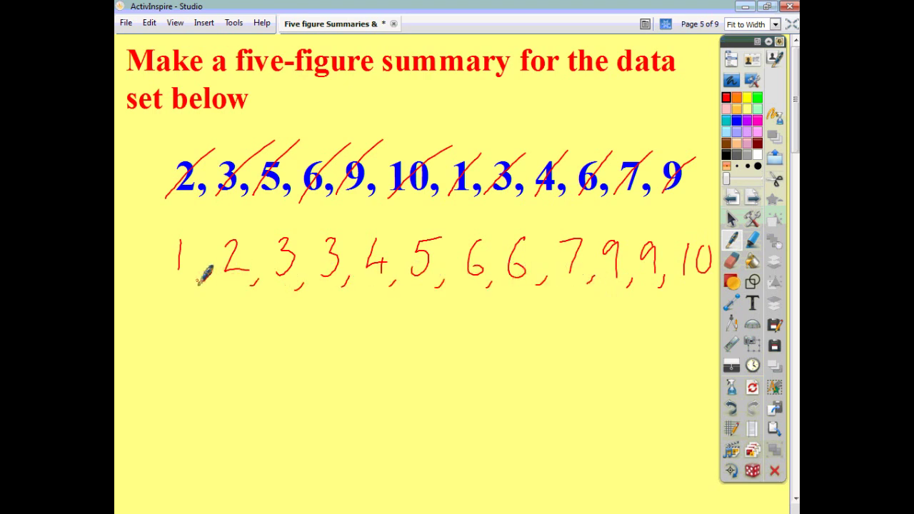
left_click_drag(182, 224, 192, 229)
left_click_drag(703, 223, 709, 220)
Draw blue rectangles around the ordered values 1–5 and 6–10, then switch back to the Pen.
left_click(753, 282)
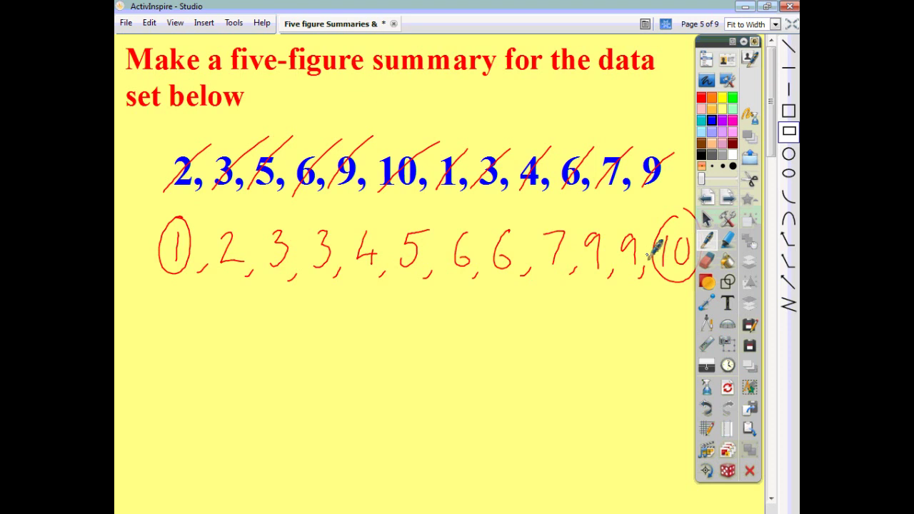
left_click_drag(149, 205, 438, 289)
left_click_drag(445, 207, 694, 290)
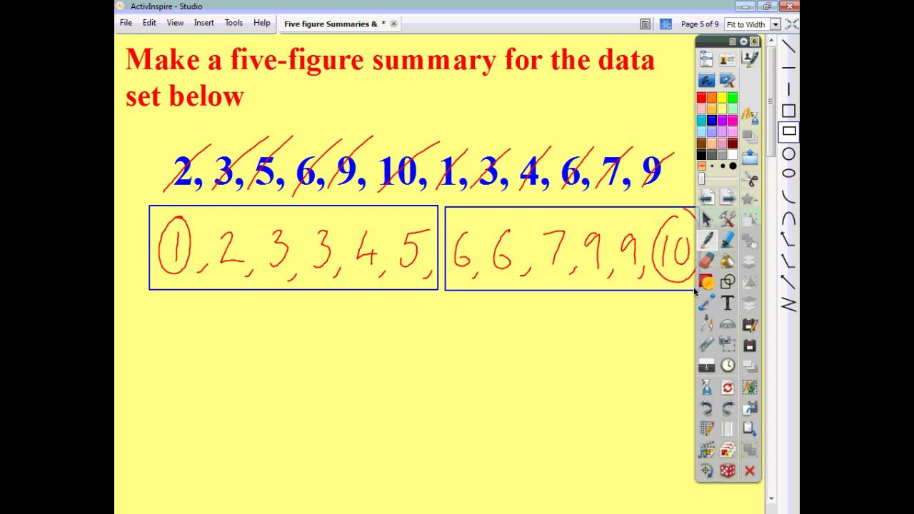
left_click(706, 241)
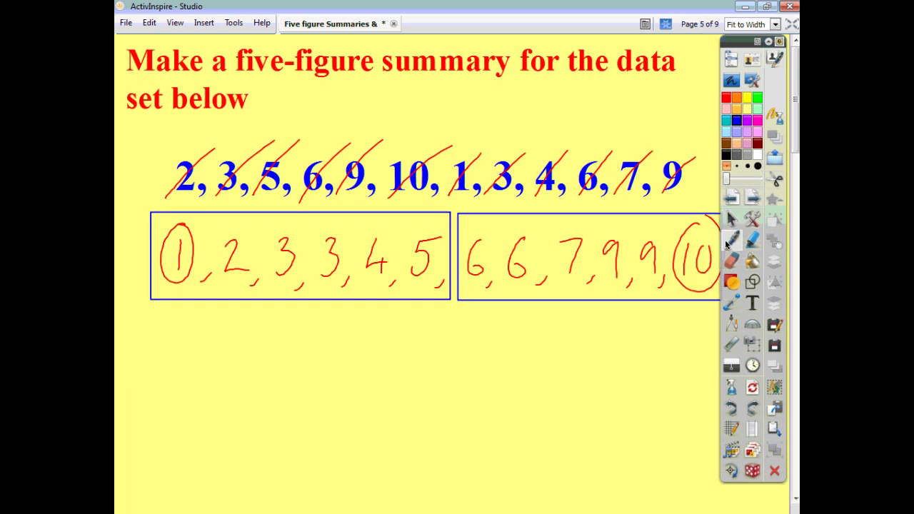
Draw an arrow at the gap between the halves and label it Q2 = 5.5.
left_click_drag(449, 343, 455, 318)
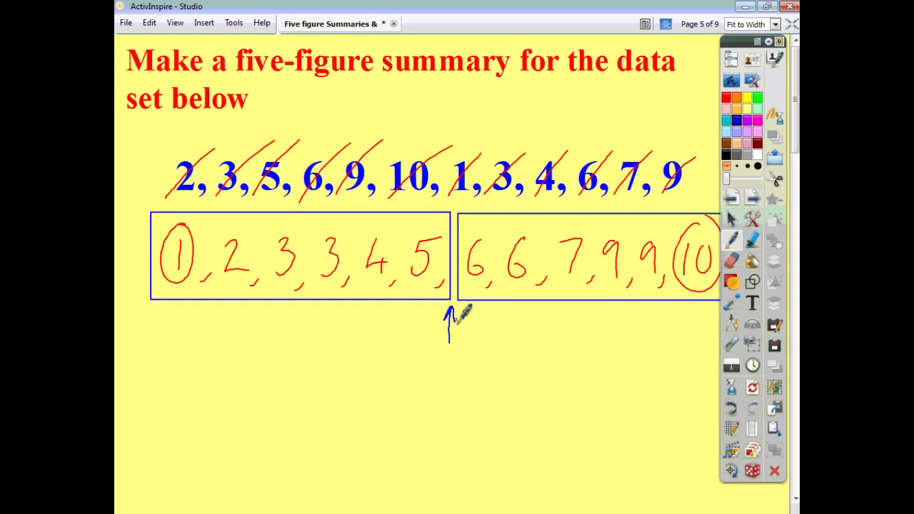
mouse_move(444, 352)
left_mouse_down()
mouse_move(433, 374)
mouse_move(471, 366)
left_mouse_up()
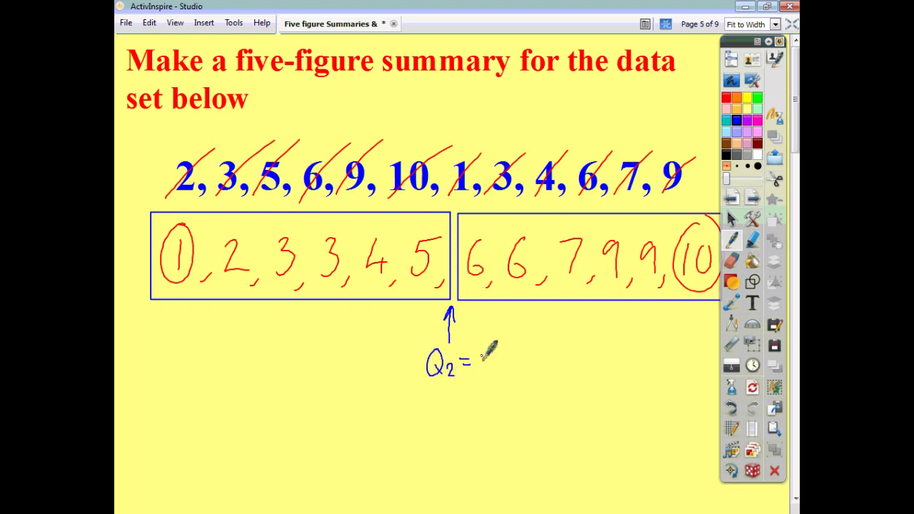
left_click_drag(481, 349, 499, 376)
left_click(495, 370)
left_click_drag(500, 349, 510, 347)
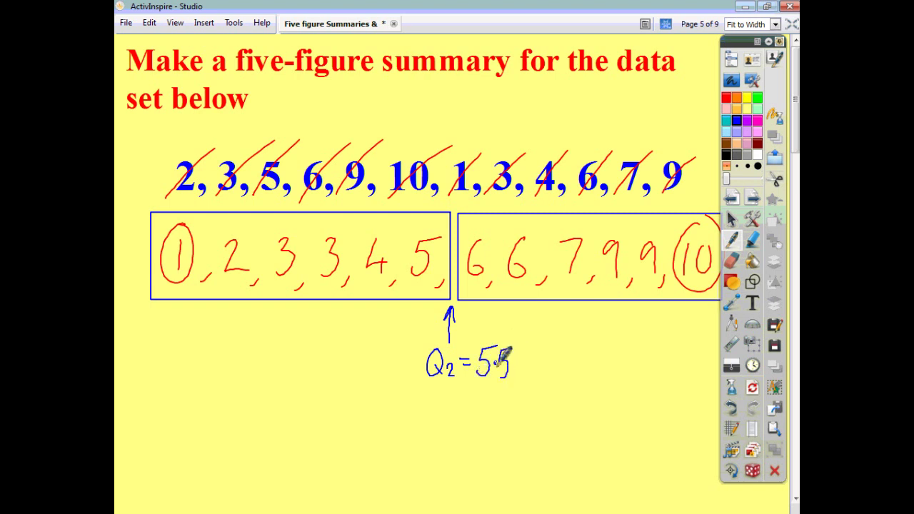
Add arrows labelling the lowest value 1 as L and the highest value 10 as H.
mouse_move(173, 295)
left_mouse_down()
mouse_move(168, 334)
mouse_move(164, 307)
left_mouse_up()
left_click_drag(172, 295, 183, 305)
left_click_drag(156, 342, 178, 366)
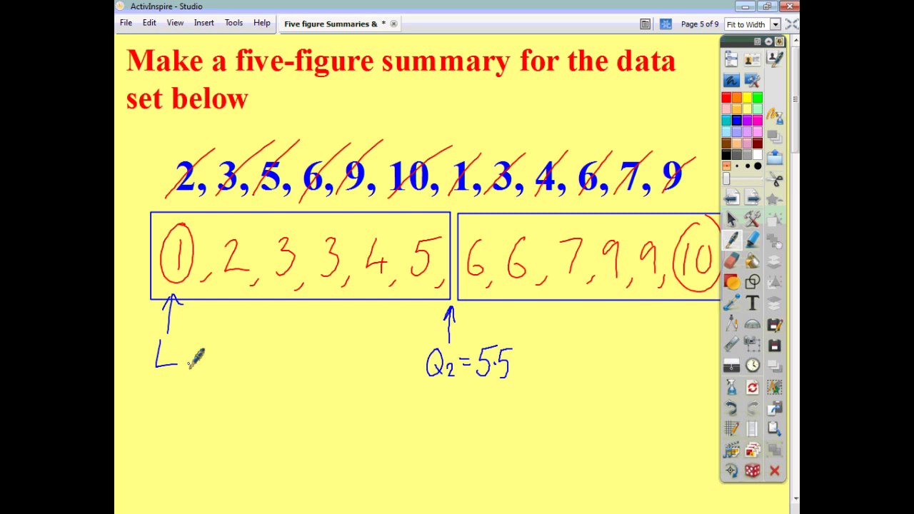
mouse_move(686, 302)
left_mouse_down()
mouse_move(686, 337)
mouse_move(680, 314)
left_mouse_up()
left_click_drag(686, 302, 692, 314)
mouse_move(674, 345)
left_mouse_down()
mouse_move(674, 365)
mouse_move(684, 356)
left_mouse_up()
left_click_drag(685, 347, 685, 365)
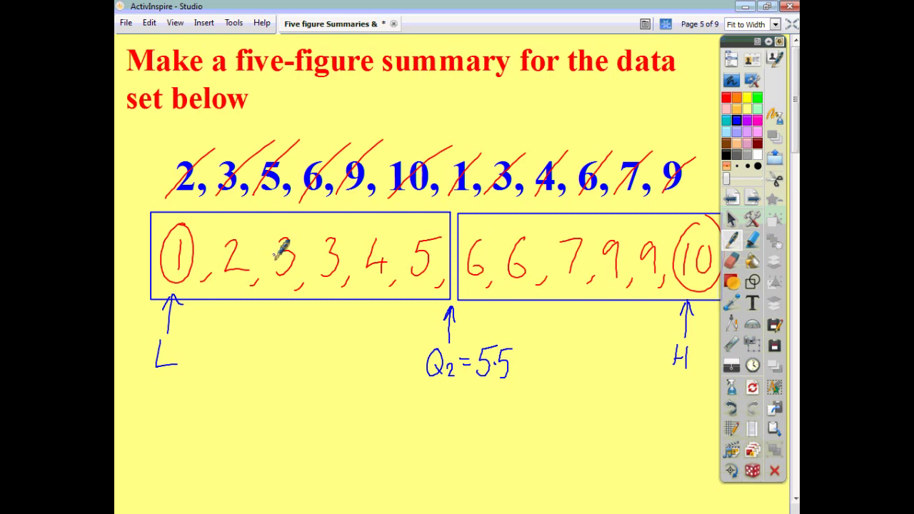
Arrow the lower quartile between the two 3s as 3, and label Q3 = 8 between 7 and 9.
left_click_drag(306, 349, 306, 286)
left_click_drag(306, 286, 300, 293)
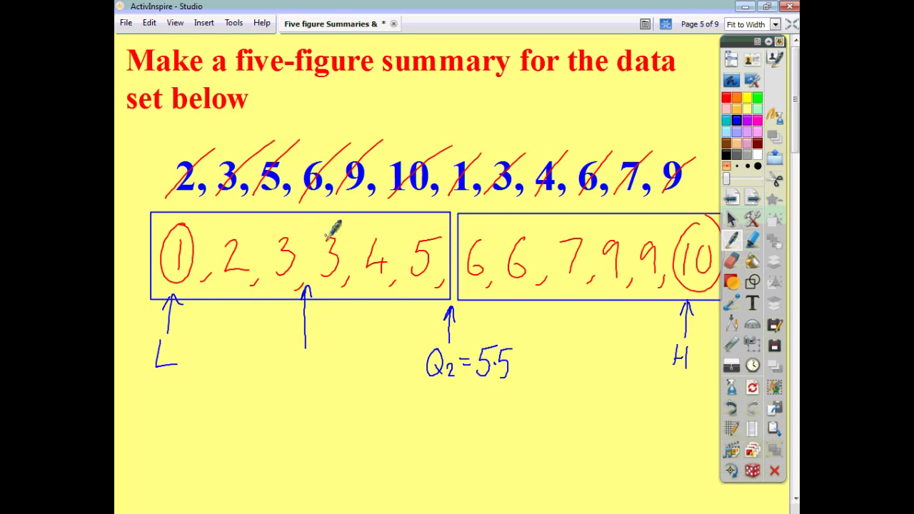
mouse_move(296, 353)
left_mouse_down()
mouse_move(294, 384)
mouse_move(304, 374)
mouse_move(307, 383)
mouse_move(323, 378)
left_mouse_up()
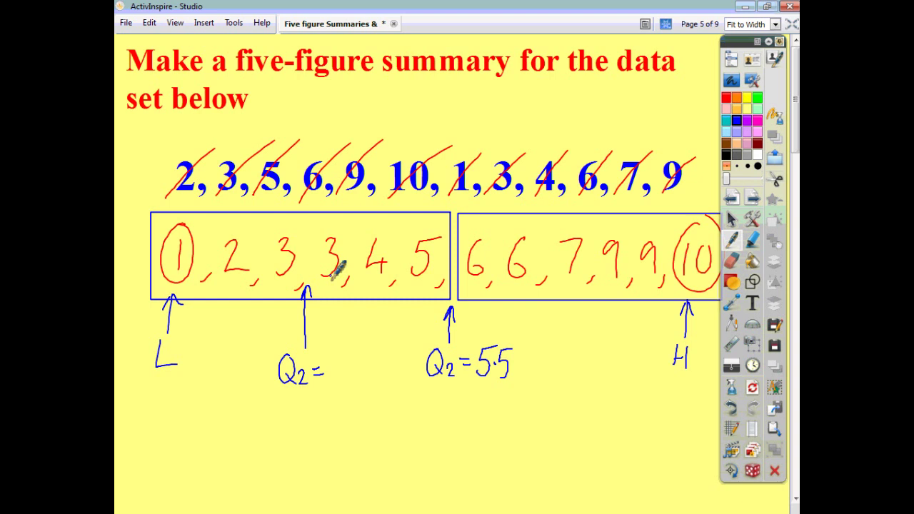
left_click_drag(341, 351, 341, 381)
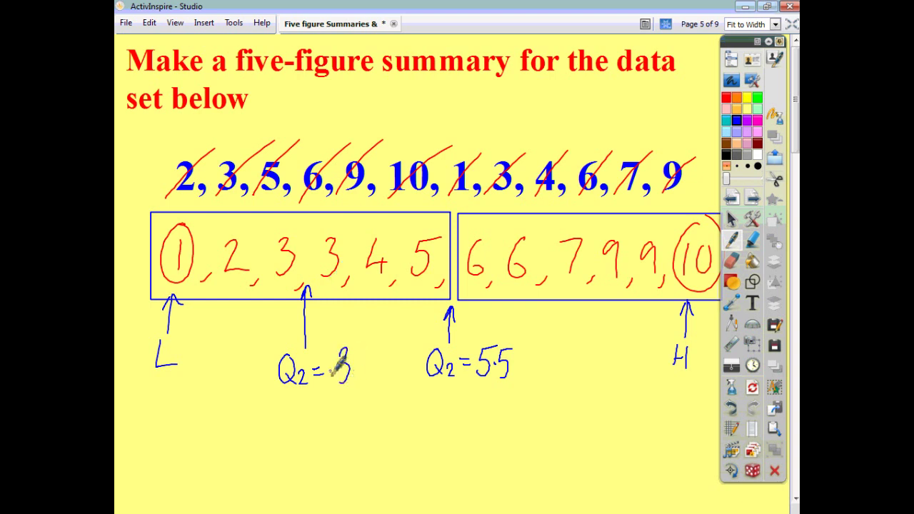
mouse_move(586, 289)
left_mouse_down()
mouse_move(586, 334)
mouse_move(591, 300)
left_mouse_up()
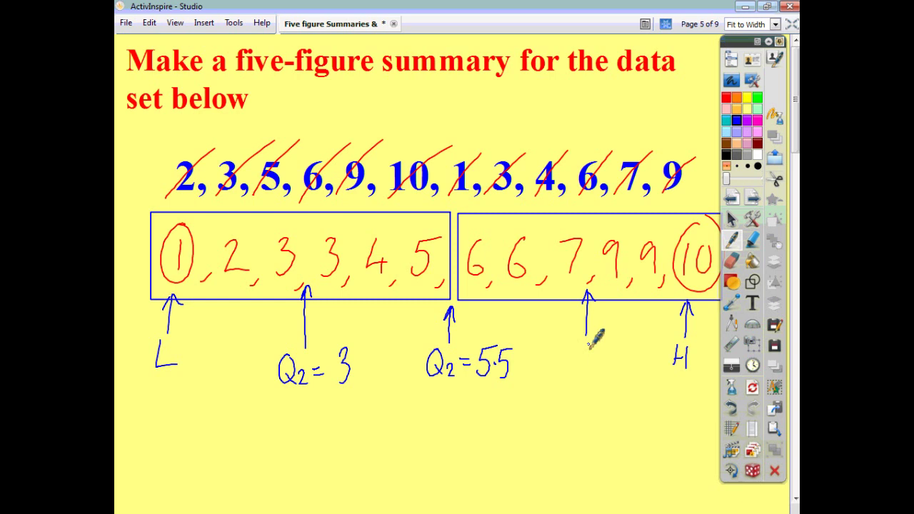
mouse_move(579, 348)
left_mouse_down()
mouse_move(582, 366)
mouse_move(601, 353)
left_mouse_up()
left_click_drag(618, 344, 614, 345)
Scroll down and write the heading '5FS =' below the quartile labels.
scroll(794, 107, "down", 3)
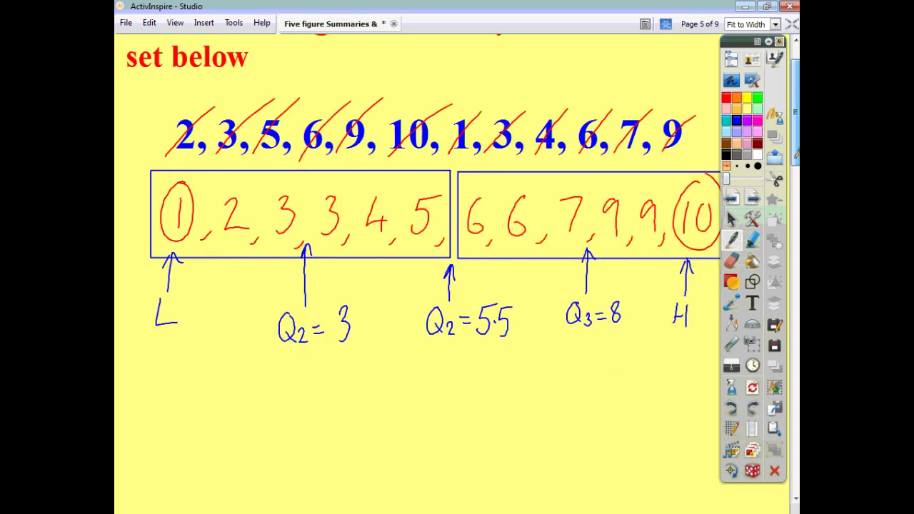
left_click_drag(267, 322, 261, 350)
mouse_move(267, 323)
left_mouse_down()
mouse_move(284, 321)
mouse_move(294, 354)
left_mouse_up()
mouse_move(294, 327)
left_mouse_down()
mouse_move(308, 327)
mouse_move(313, 352)
mouse_move(367, 339)
left_mouse_up()
left_click_drag(358, 345, 430, 348)
Write the summary values 1, 3, 5.5, 8, 10 after the heading.
left_click_drag(449, 342, 446, 350)
left_click_drag(464, 319, 461, 343)
left_click(488, 331)
mouse_move(464, 318)
left_mouse_down()
mouse_move(481, 317)
mouse_move(492, 345)
left_mouse_up()
mouse_move(495, 315)
left_mouse_down()
mouse_move(509, 313)
mouse_move(513, 349)
left_mouse_up()
left_click_drag(547, 316, 554, 347)
left_click_drag(576, 319, 575, 338)
left_click_drag(589, 318, 589, 317)
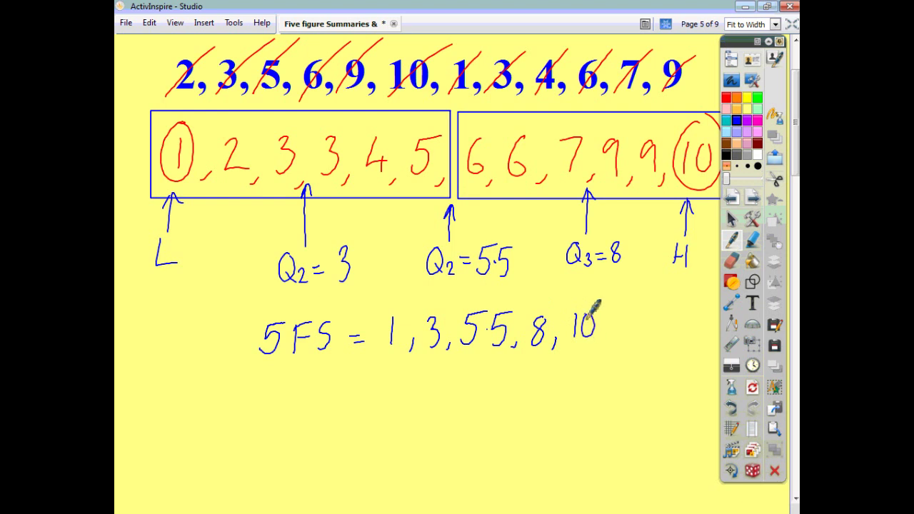
Underline the five-figure summary with a horizontal straight line.
left_click(752, 282)
left_click(787, 72)
left_click_drag(361, 341, 606, 340)
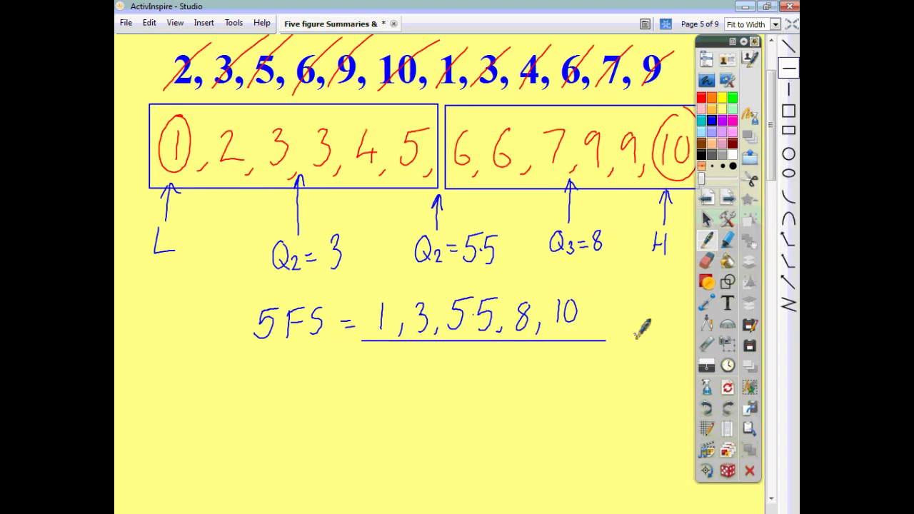